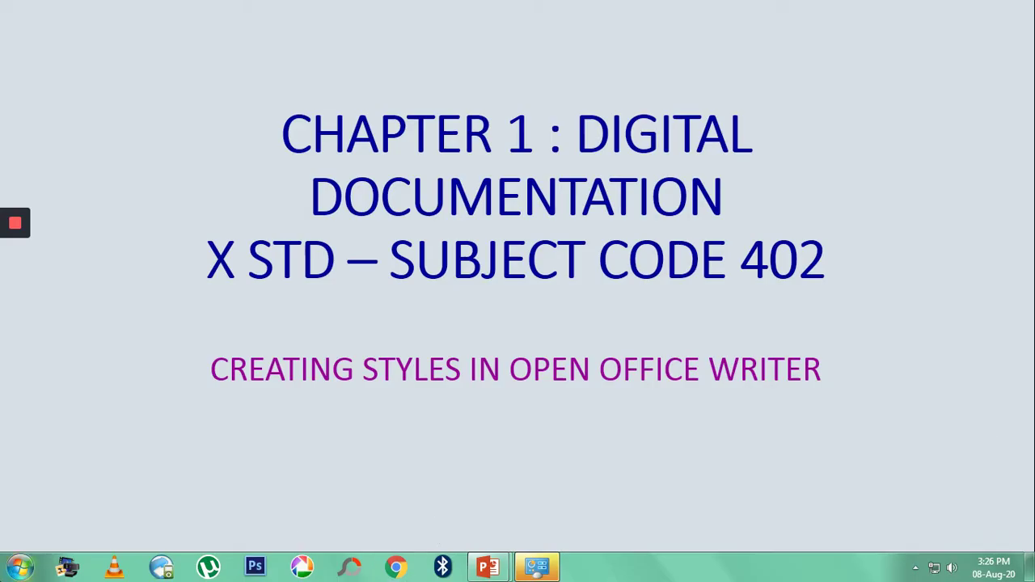
Launch OpenOffice 4.1.7, create a new blank text document and maximize its window.
{"action": "left_click", "coordinate": [29, 563]}
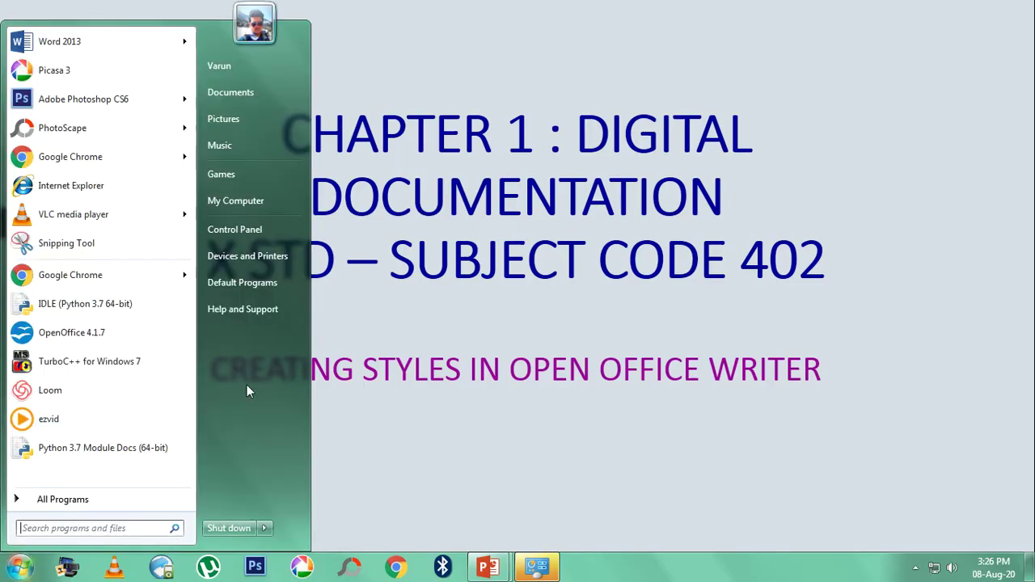
{"action": "left_click", "coordinate": [161, 342]}
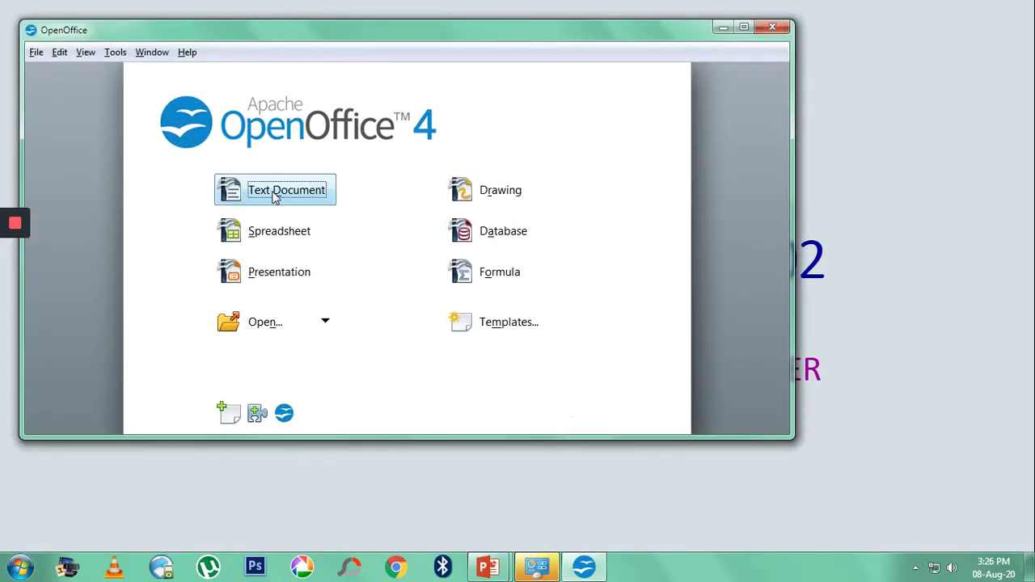
{"action": "left_click", "coordinate": [275, 194]}
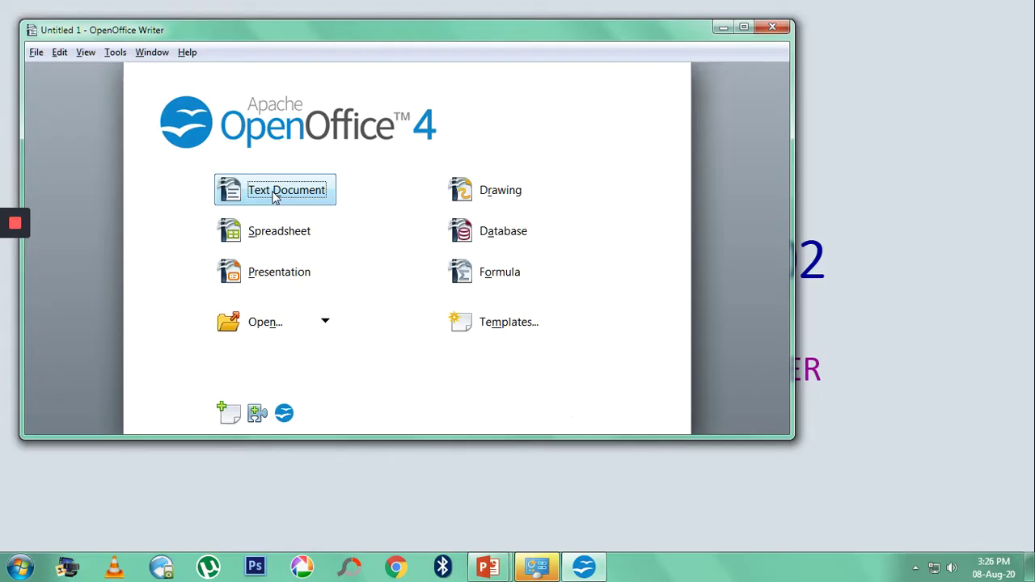
{"action": "left_click", "coordinate": [742, 28]}
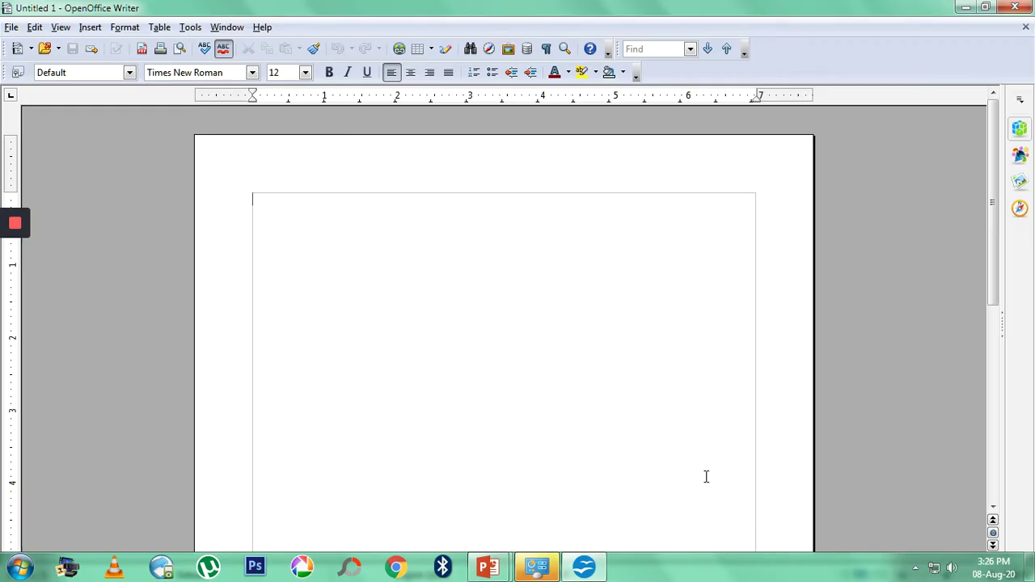
Check the list of available paragraph styles and open the Styles and Formatting window.
{"action": "left_click", "coordinate": [130, 73]}
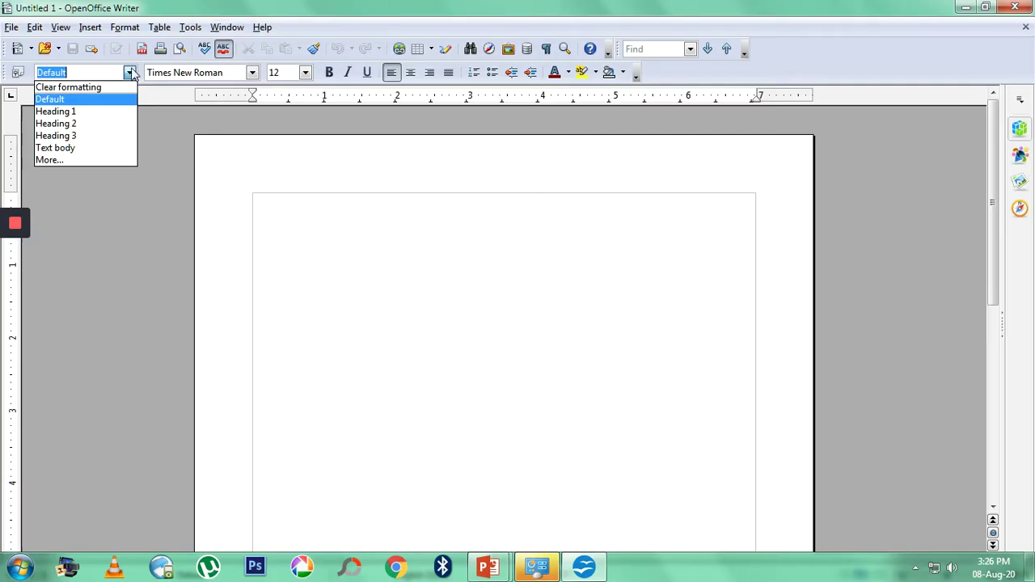
{"action": "left_click", "coordinate": [84, 27]}
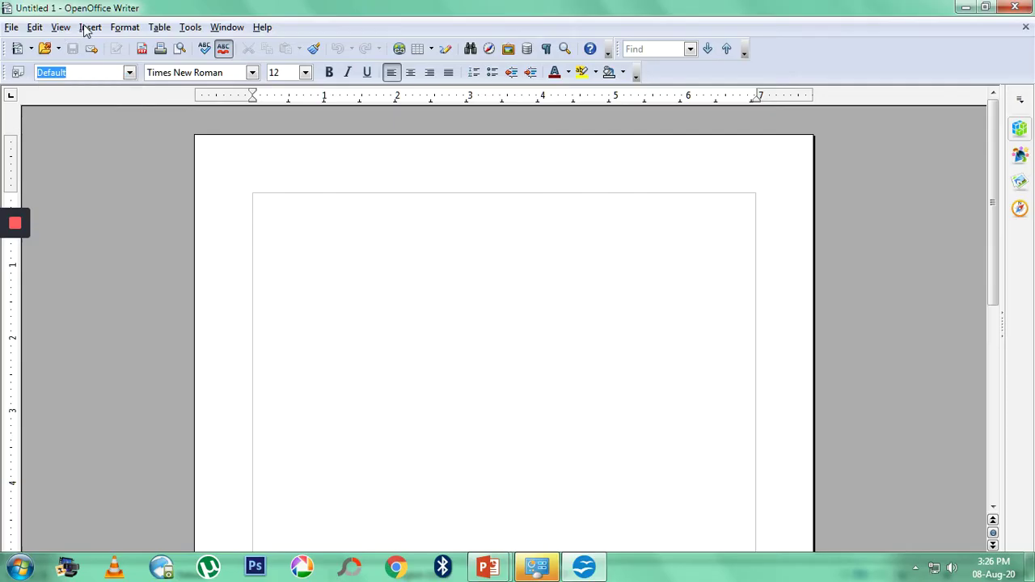
{"action": "left_click", "coordinate": [86, 28]}
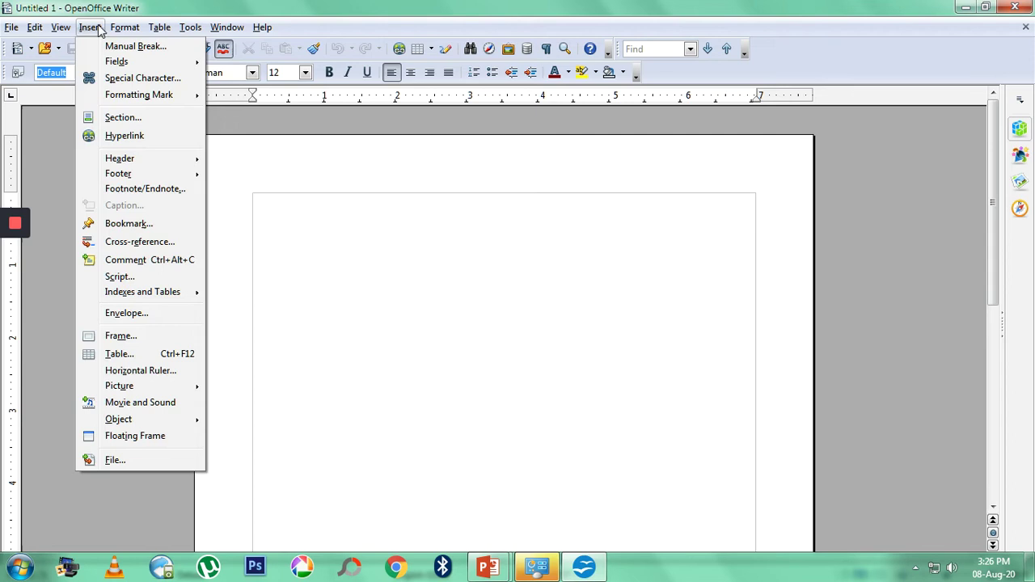
{"action": "mouse_move", "coordinate": [111, 31]}
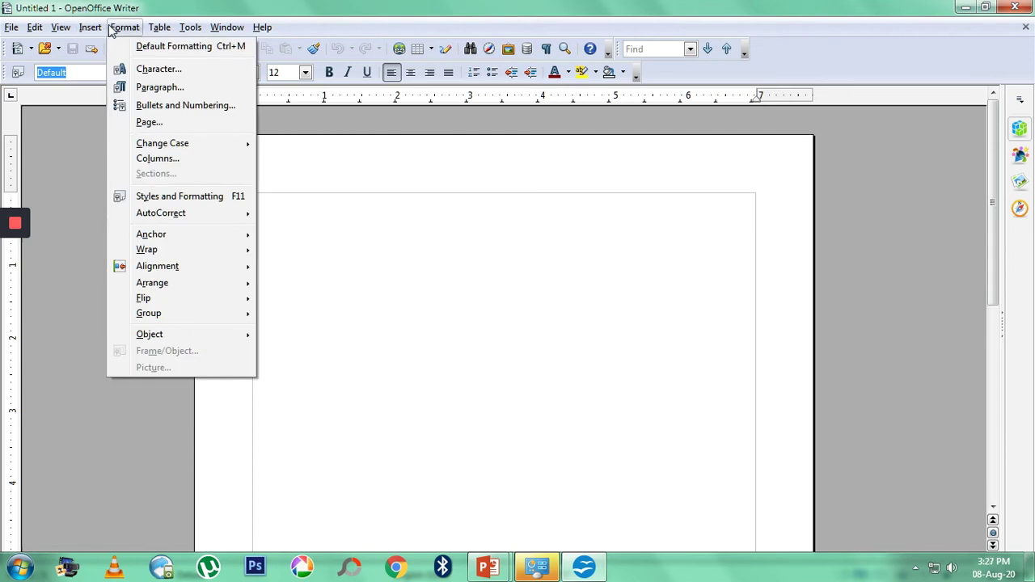
{"action": "left_click", "coordinate": [215, 198]}
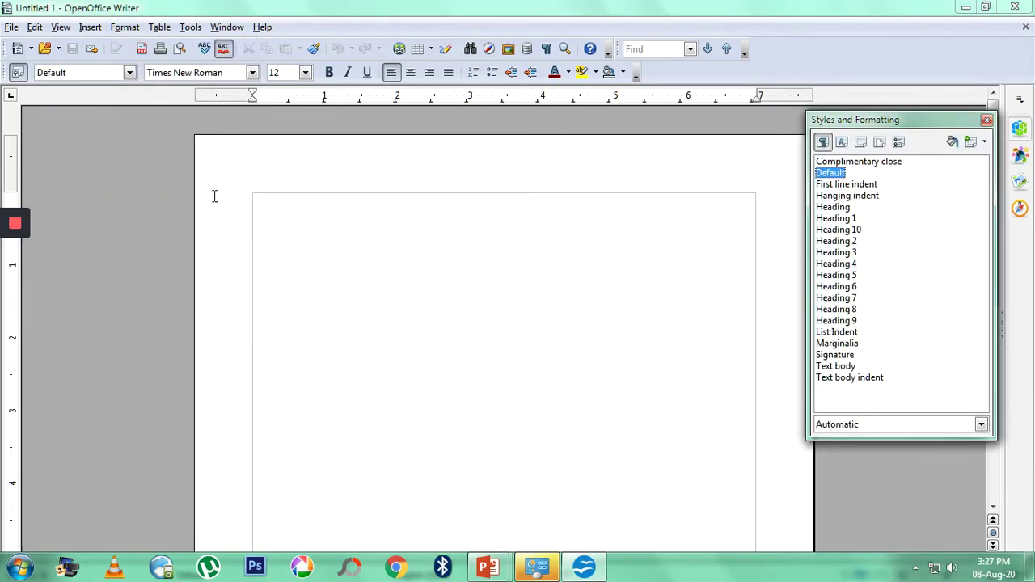
Create a new paragraph style from the current selection and name it MYSTYLE.
{"action": "left_click", "coordinate": [823, 142]}
{"action": "left_click", "coordinate": [984, 143]}
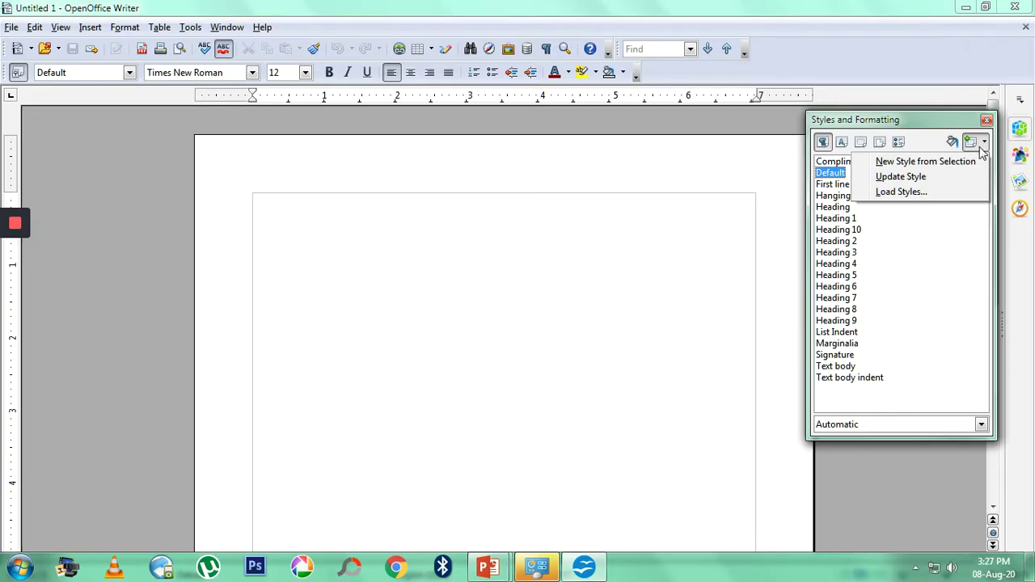
{"action": "left_click", "coordinate": [920, 163]}
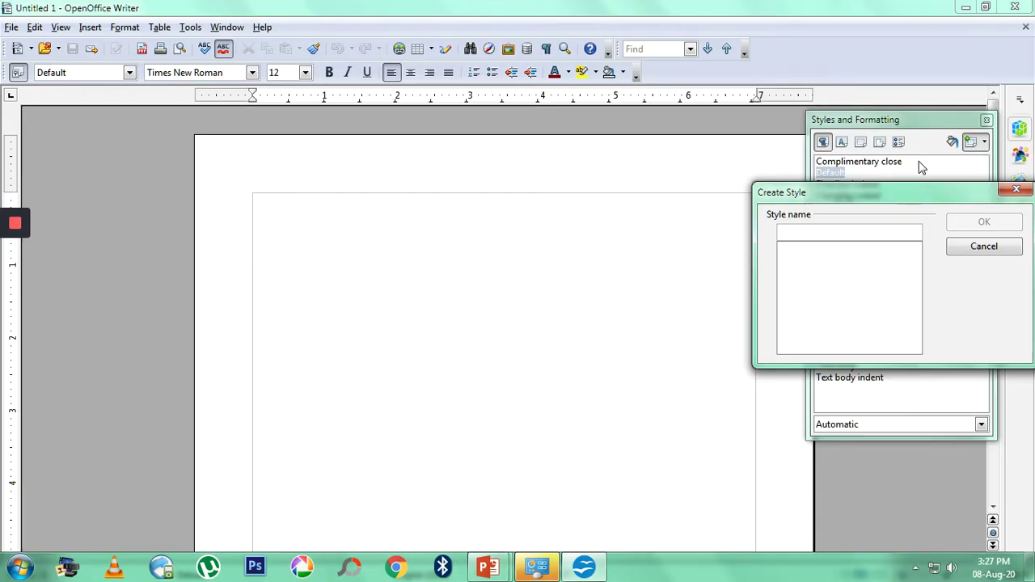
{"action": "type", "text": "MYSTYLE"}
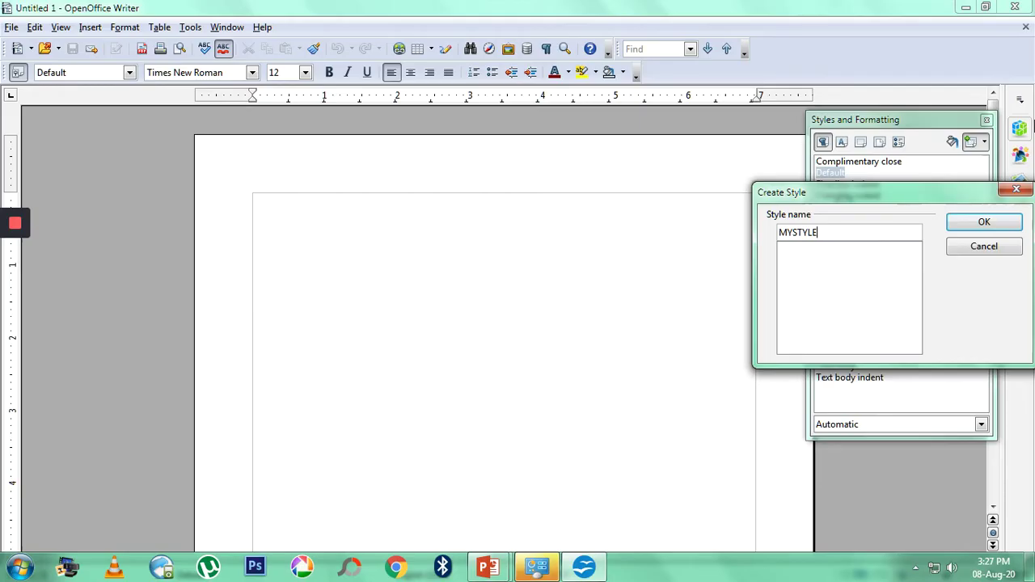
{"action": "left_click", "coordinate": [983, 224]}
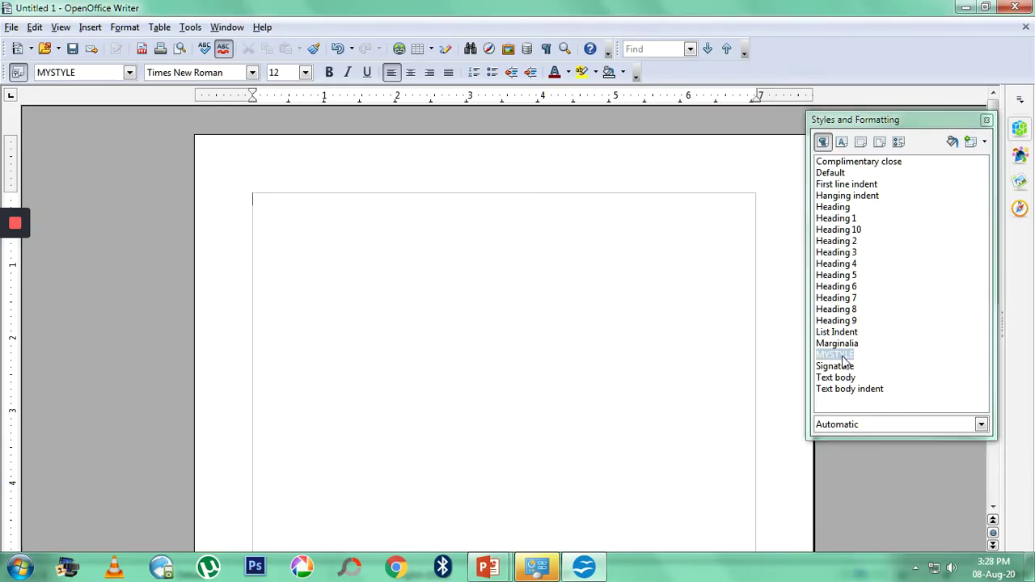
Modify the MYSTYLE paragraph style so that its font is Vladimir Script.
{"action": "right_click", "coordinate": [844, 360]}
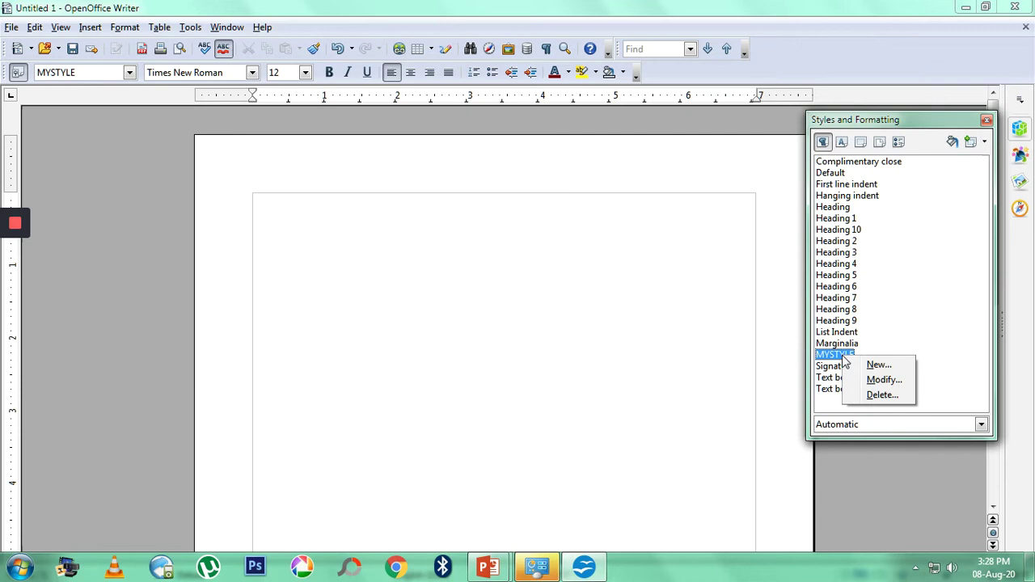
{"action": "left_click", "coordinate": [878, 379]}
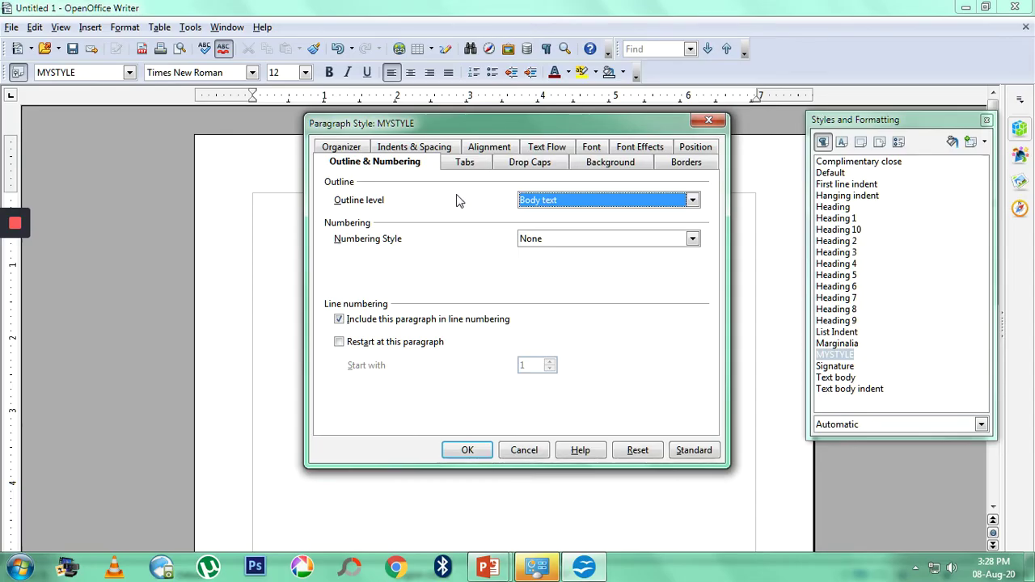
{"action": "left_click", "coordinate": [591, 148]}
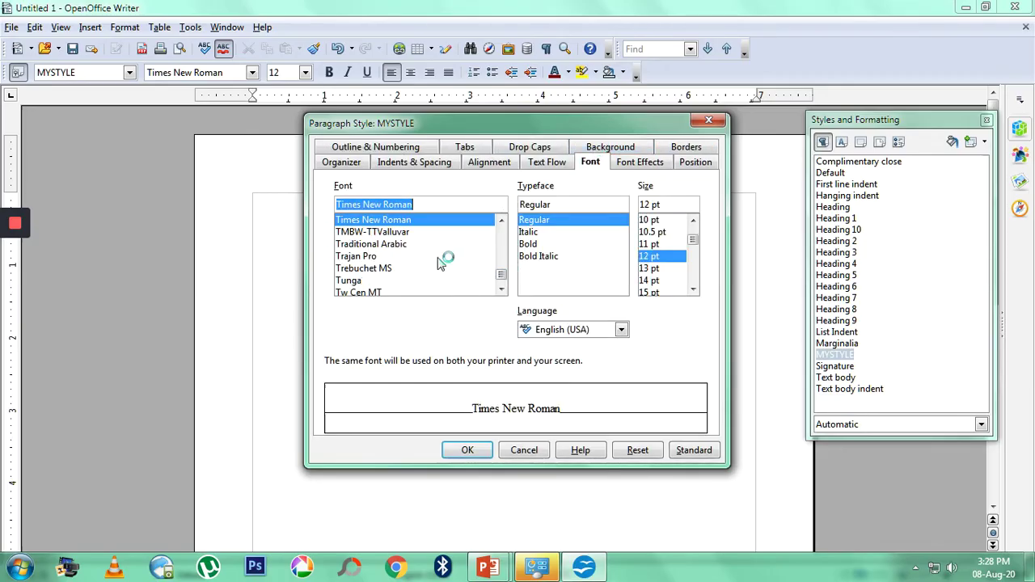
{"action": "left_click", "coordinate": [502, 288]}
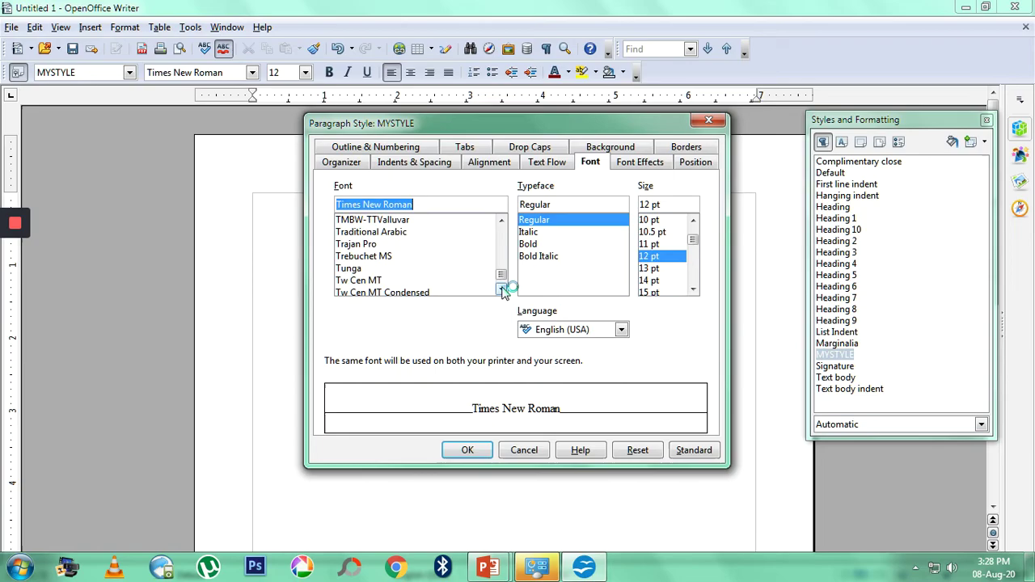
{"action": "left_click", "coordinate": [502, 289]}
{"action": "left_click", "coordinate": [502, 289]}
{"action": "left_click", "coordinate": [502, 289]}
{"action": "left_click", "coordinate": [501, 289]}
{"action": "left_click", "coordinate": [501, 289]}
{"action": "left_click", "coordinate": [502, 289]}
{"action": "left_click", "coordinate": [501, 289]}
{"action": "left_click", "coordinate": [502, 289]}
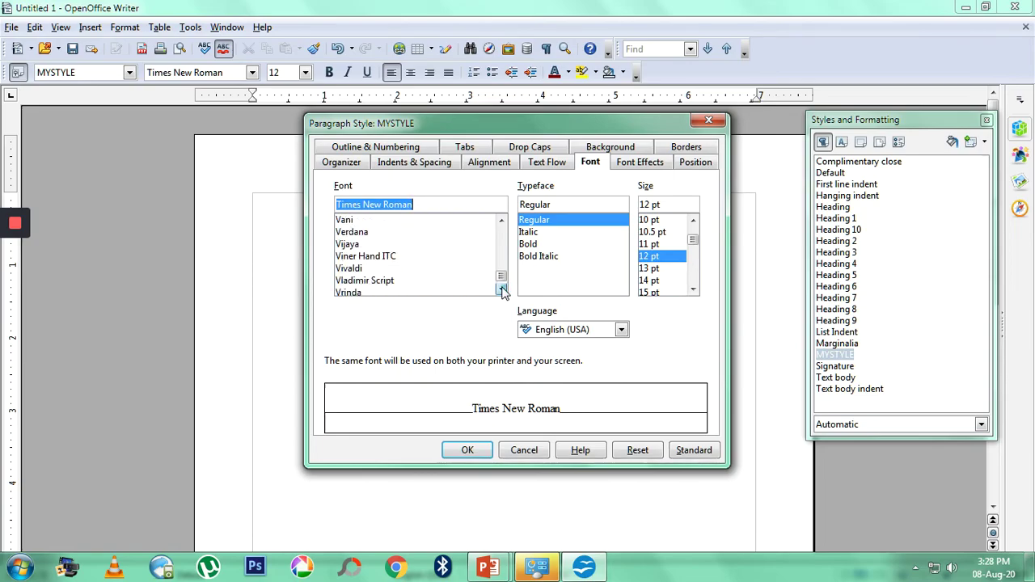
{"action": "left_click", "coordinate": [500, 288]}
{"action": "left_click", "coordinate": [499, 289]}
{"action": "left_click", "coordinate": [378, 245]}
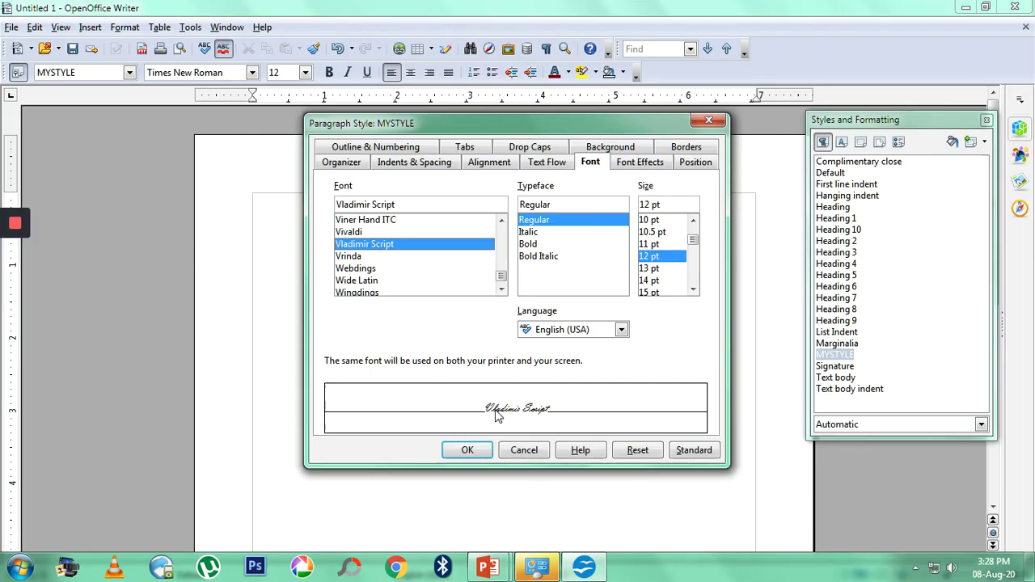
Set the MYSTYLE typeface to Bold and its font size to 28 pt.
{"action": "left_click", "coordinate": [550, 244]}
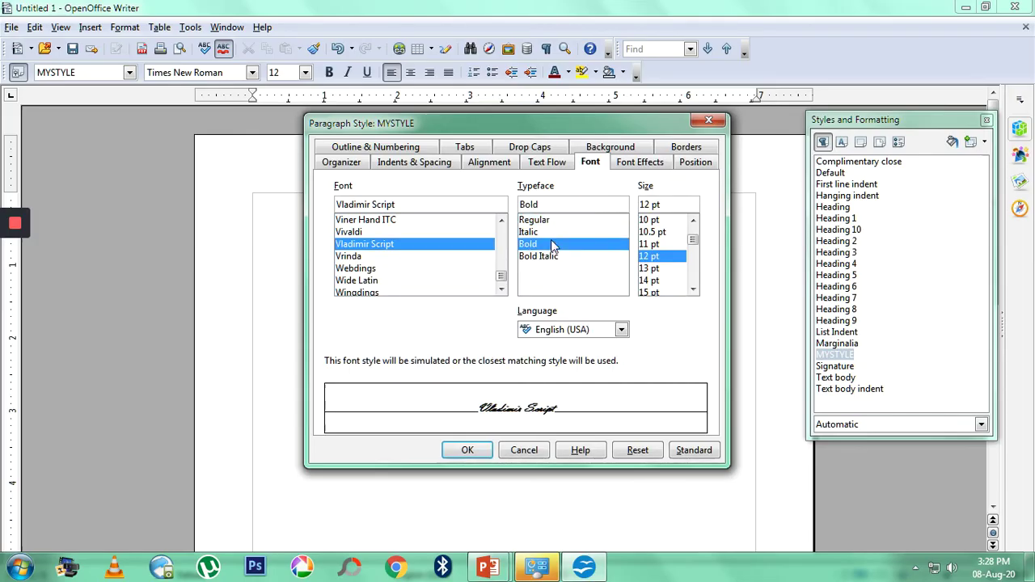
{"action": "left_click", "coordinate": [693, 288]}
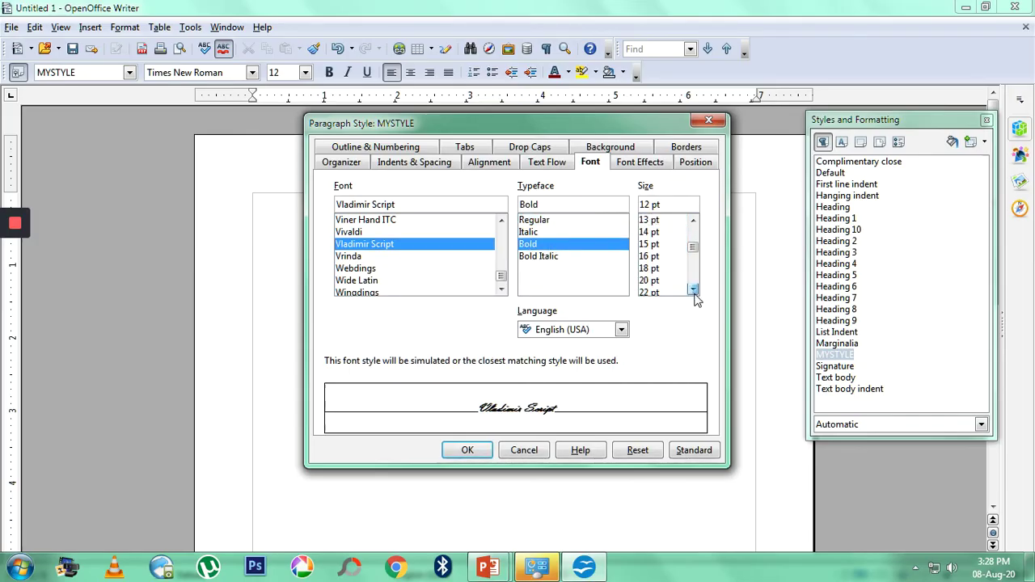
{"action": "left_click", "coordinate": [654, 293]}
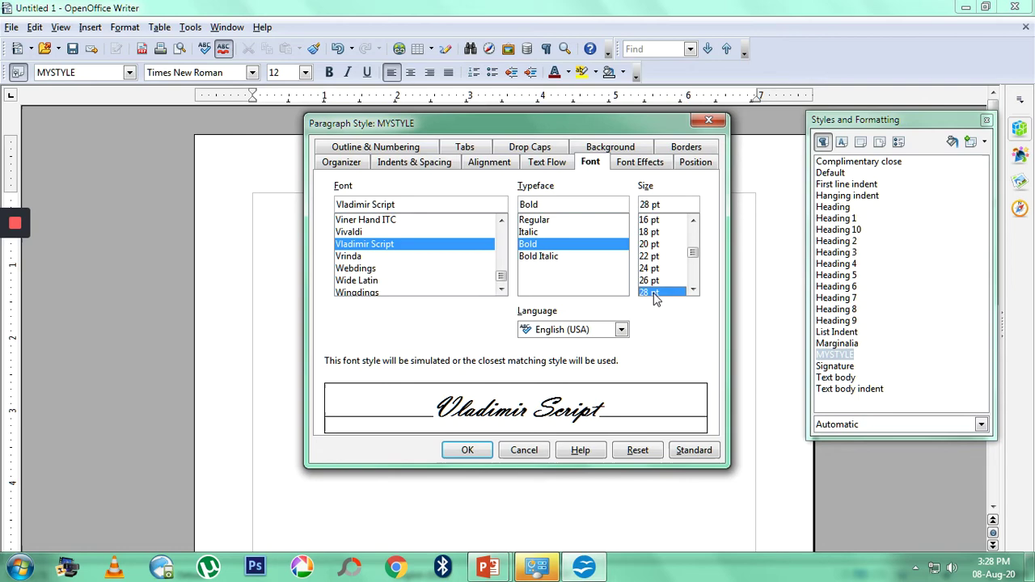
Give MYSTYLE a Red font color and Double underlining, and save the style changes.
{"action": "left_click", "coordinate": [636, 166]}
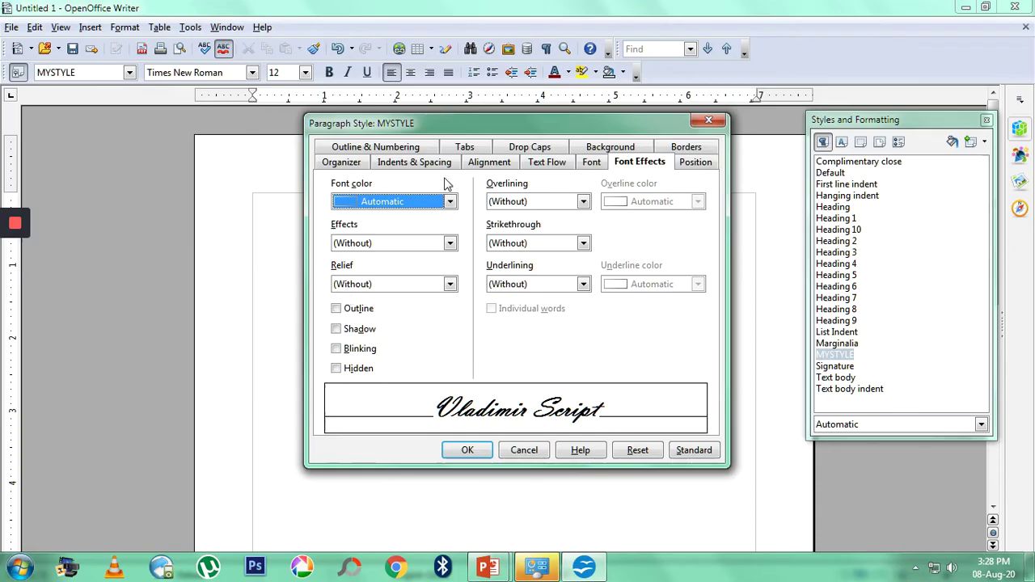
{"action": "left_click", "coordinate": [450, 201]}
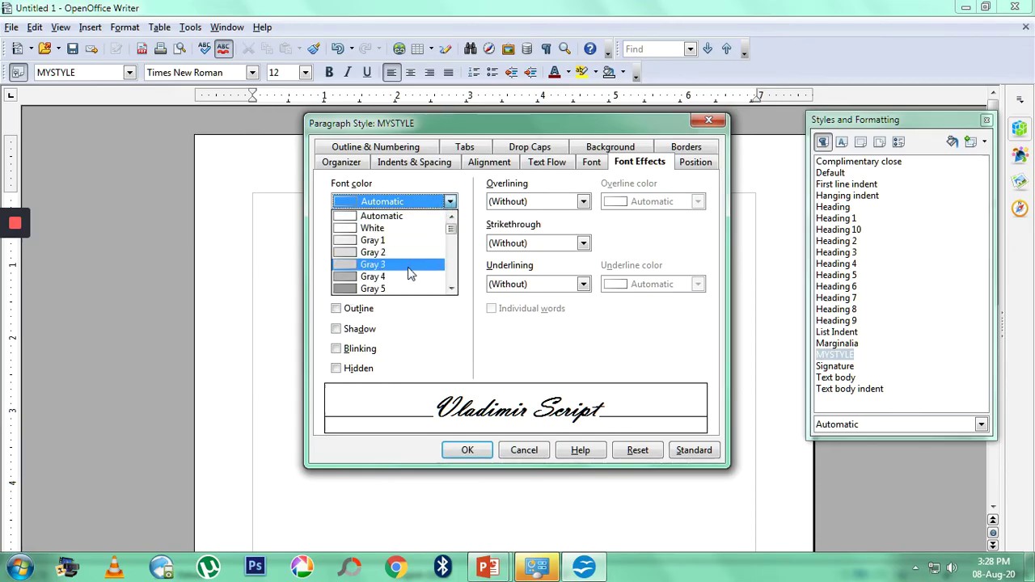
{"action": "scroll", "coordinate": [409, 272], "scroll_direction": "down", "scroll_amount": 3}
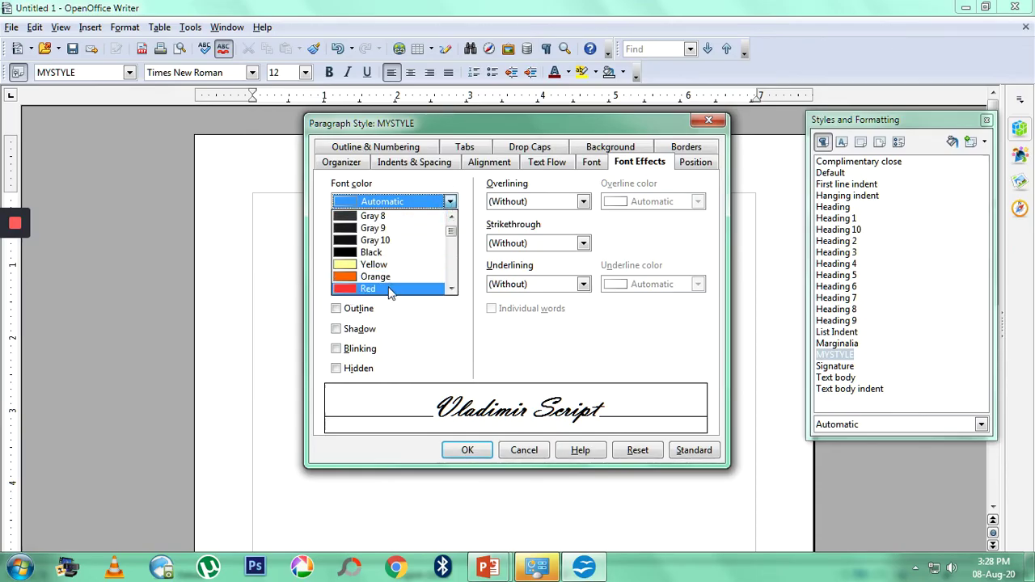
{"action": "left_click", "coordinate": [391, 289]}
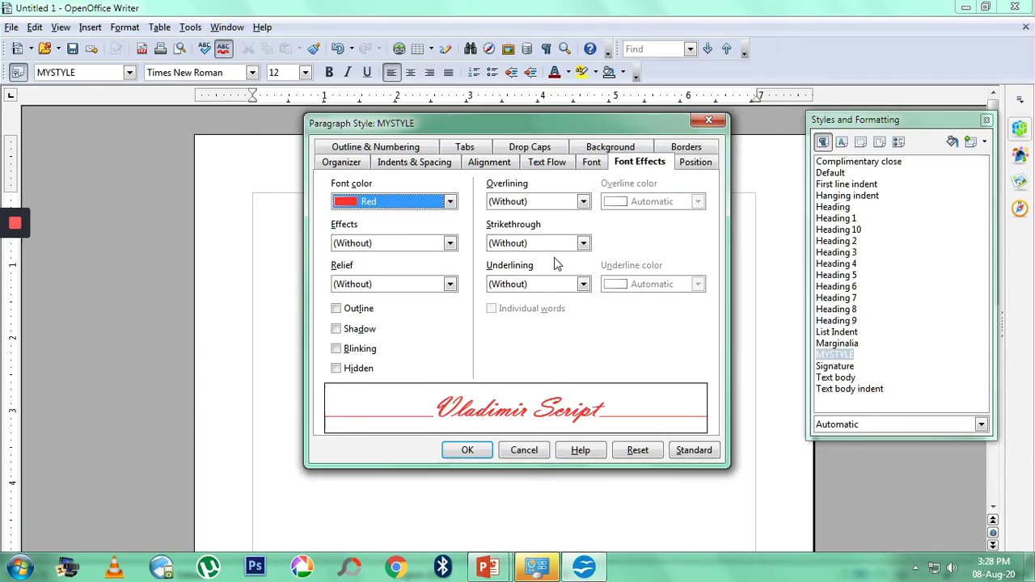
{"action": "left_click", "coordinate": [582, 284]}
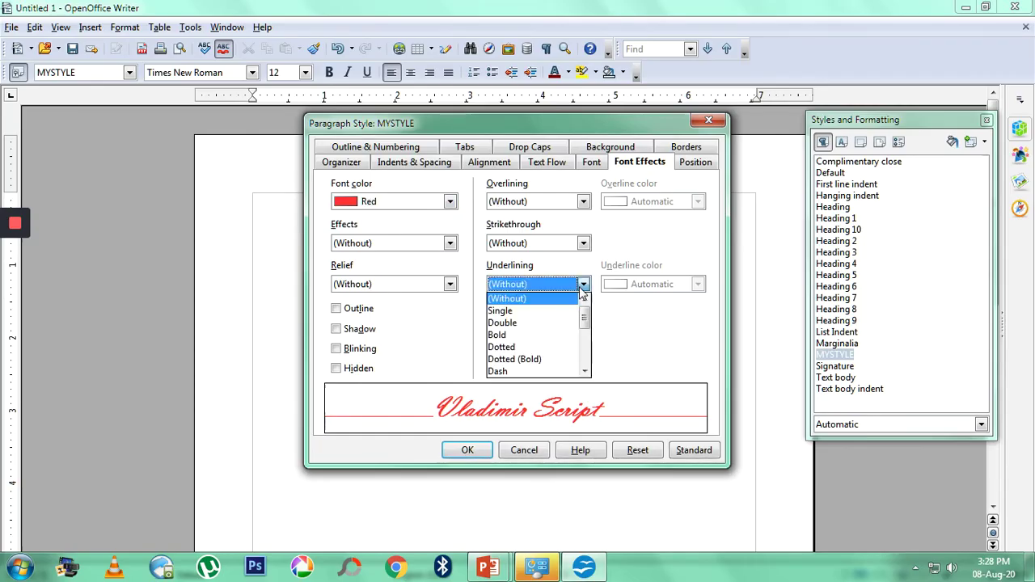
{"action": "left_click", "coordinate": [505, 323]}
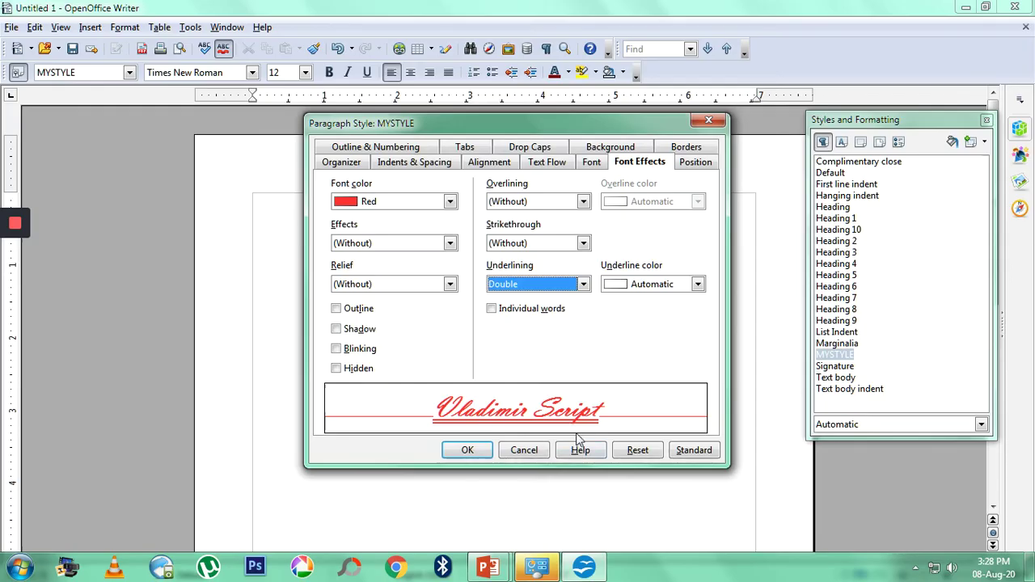
{"action": "left_click", "coordinate": [460, 449]}
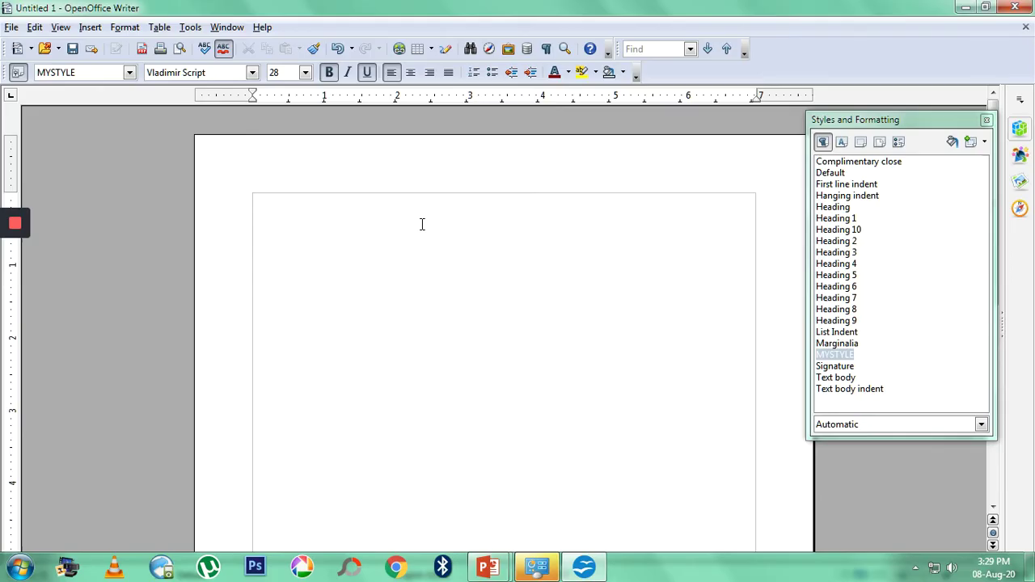
Enter the heading "CHAPTER 1 : DIGITAL DOCUMENTAION" at the start of the document in MYSTYLE.
{"action": "type", "text": "CH"}
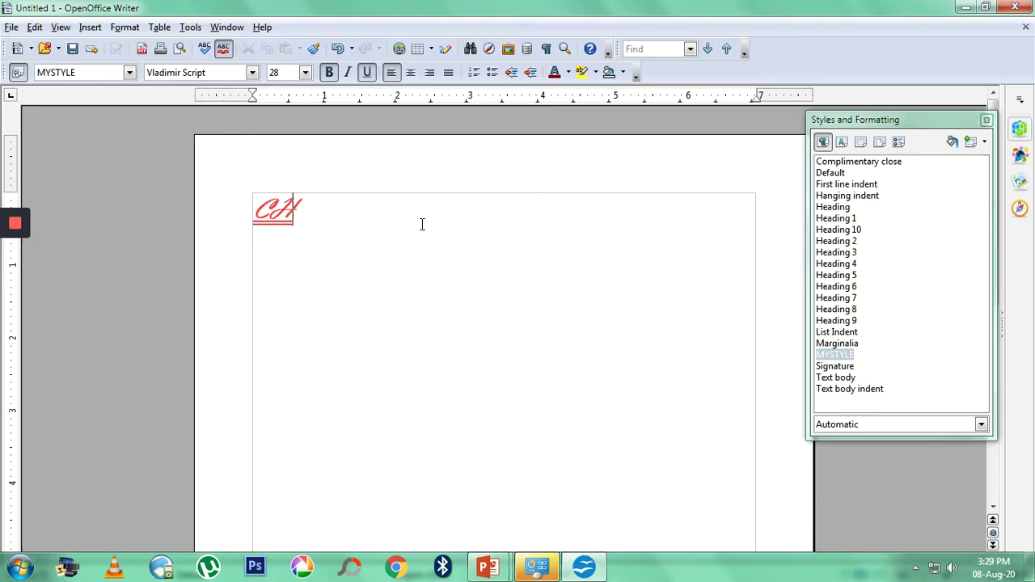
{"action": "type", "text": "APTER 1."}
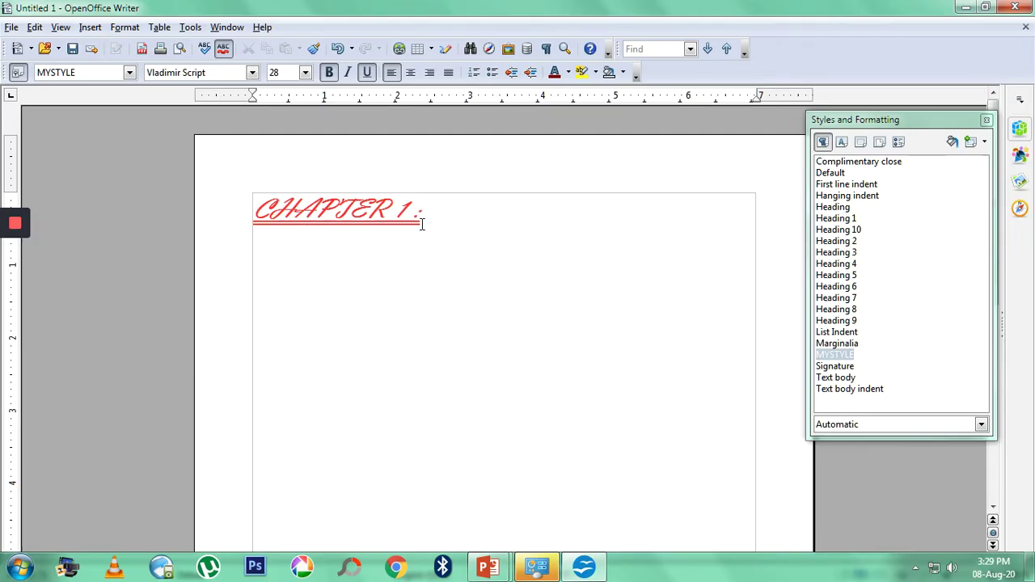
{"action": "type", "text": " DIGITAL"}
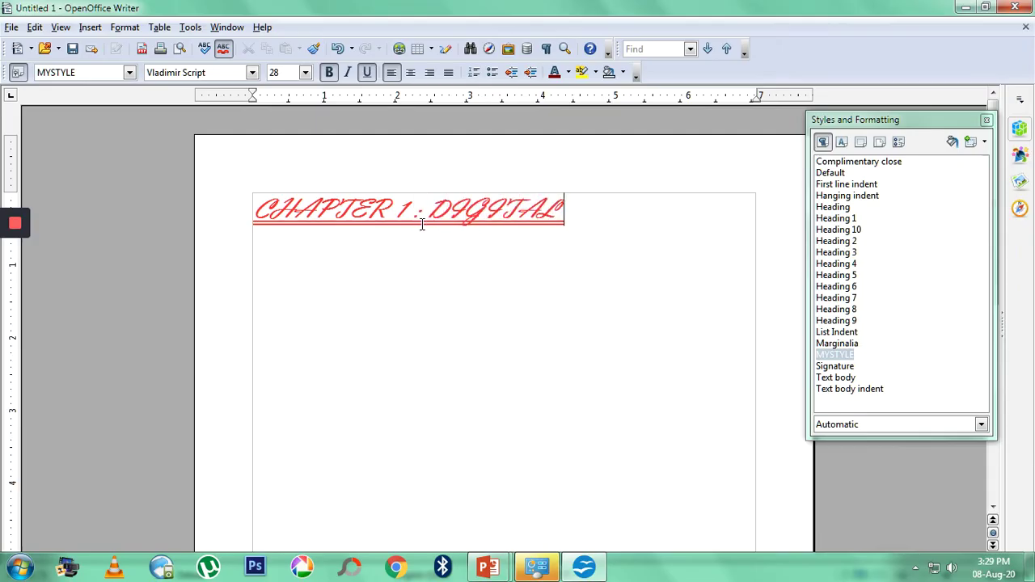
{"action": "type", "text": " DOCUMENTA"}
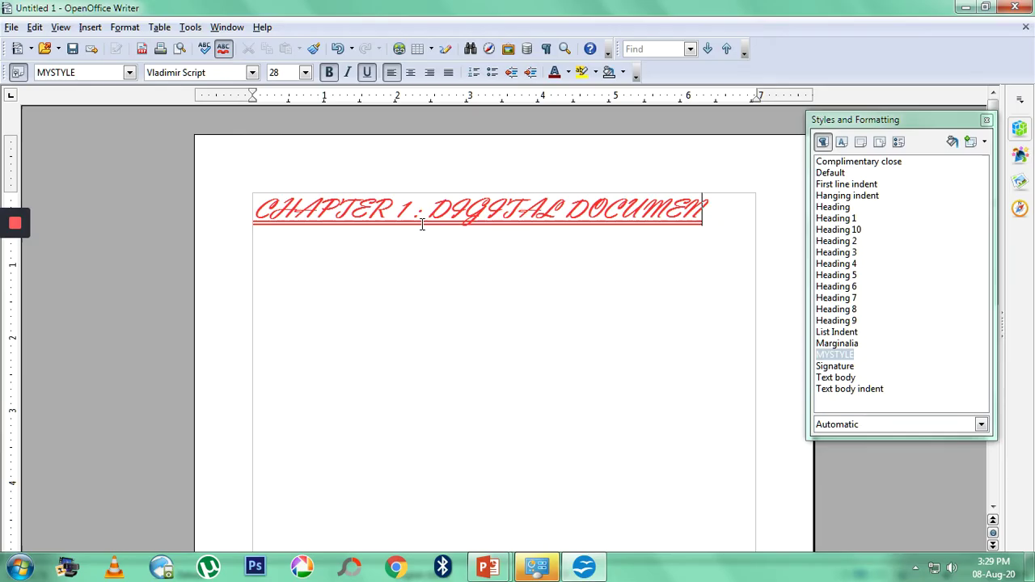
{"action": "type", "text": "ION"}
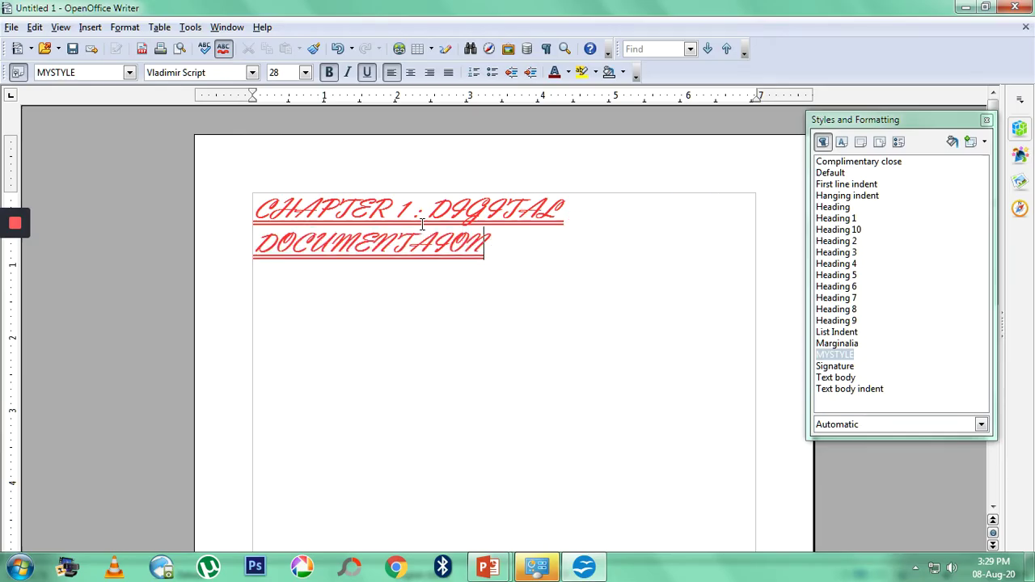
Start a new paragraph below the chapter heading, leaving one blank line, and apply the Default paragraph style to it.
{"action": "key", "text": "Return"}
{"action": "key", "text": "Return"}
{"action": "left_click", "coordinate": [845, 176]}
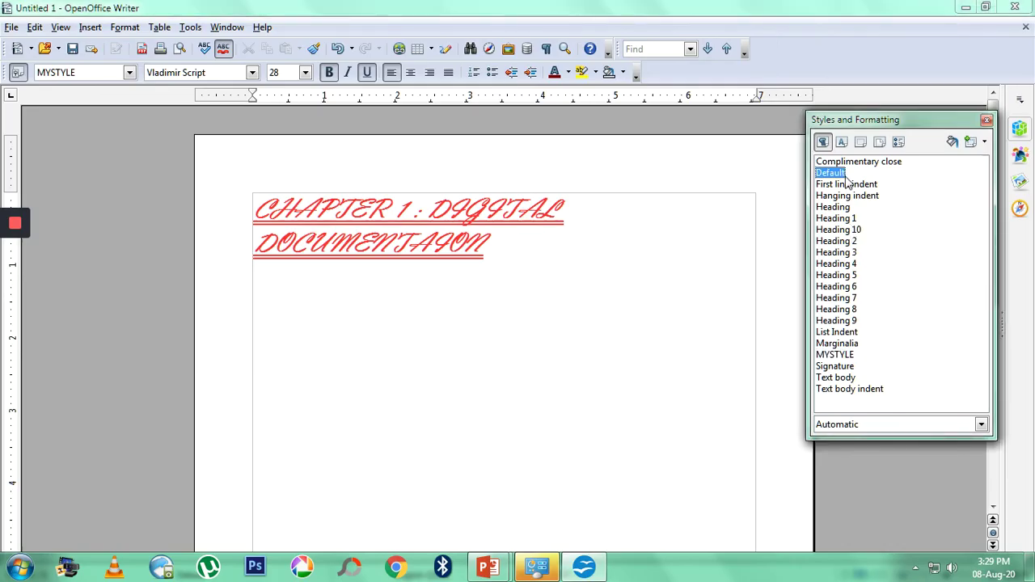
{"action": "key", "text": "t"}
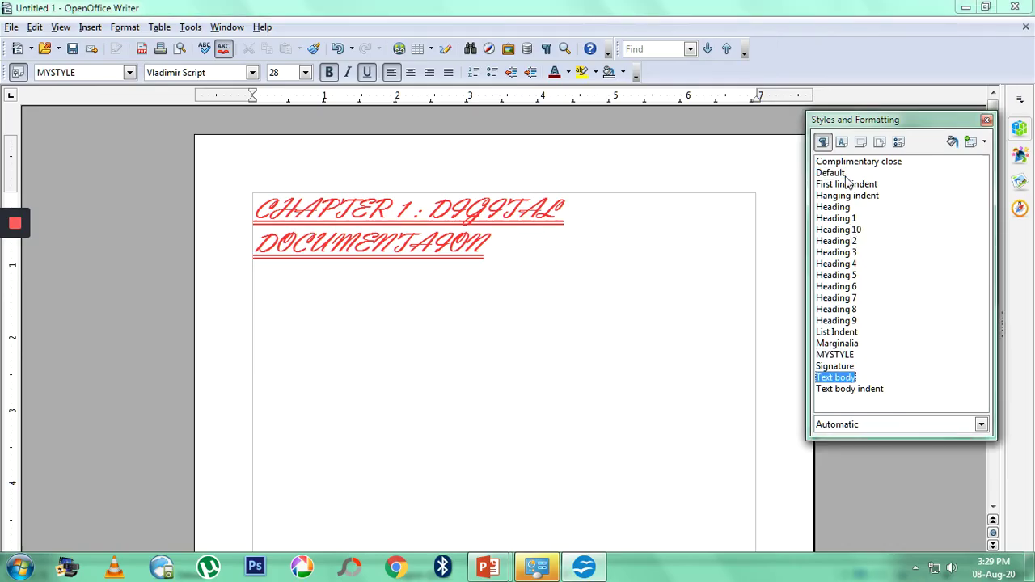
{"action": "left_click", "coordinate": [846, 177]}
{"action": "double_click", "coordinate": [846, 177]}
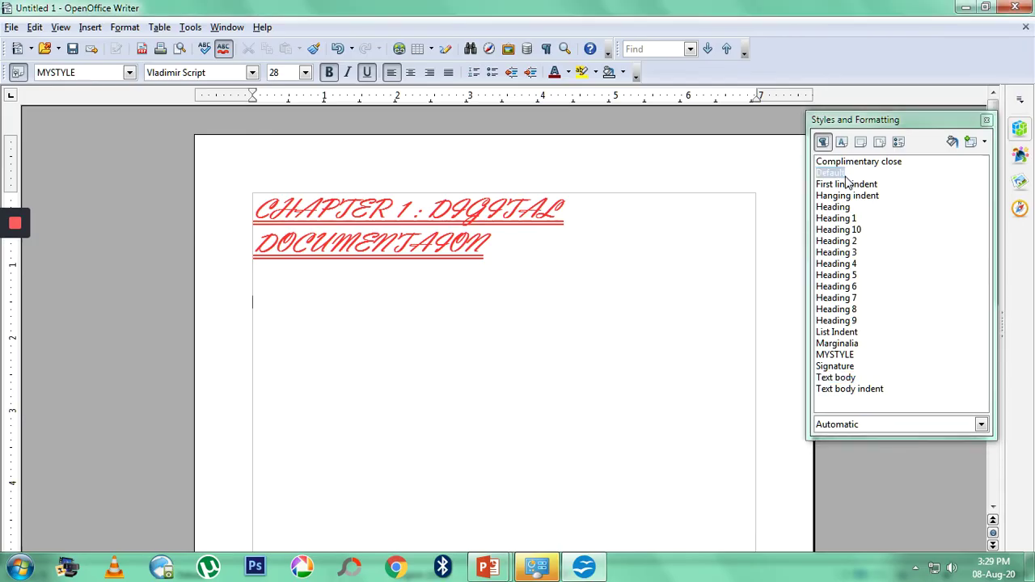
Enter the text "THIS IS DEFAULT STYLE" in the new paragraph below the heading.
{"action": "type", "text": "THI"}
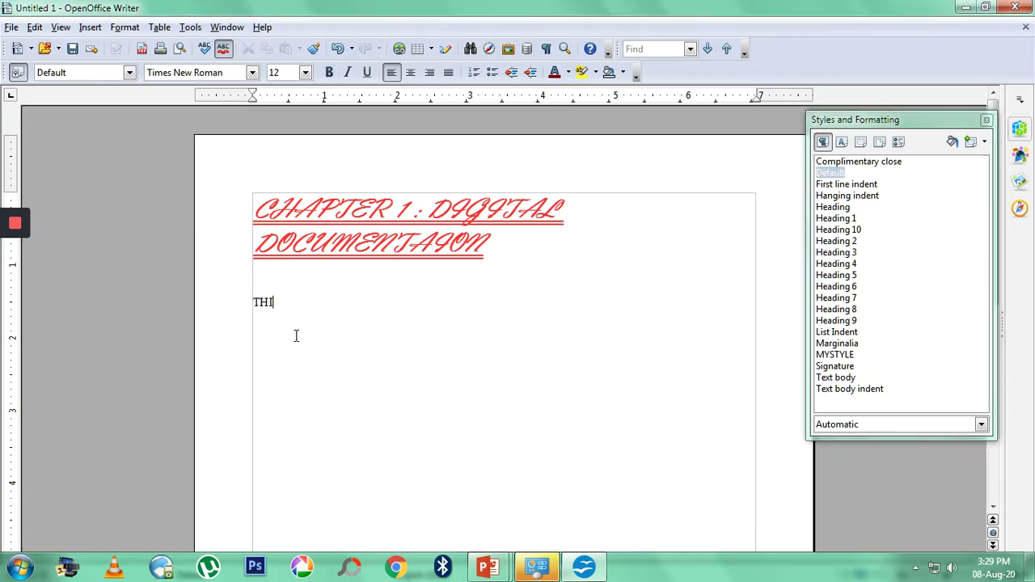
{"action": "type", "text": "S IS DEFAL"}
{"action": "key", "text": "BackSpace"}
{"action": "type", "text": "ULT "}
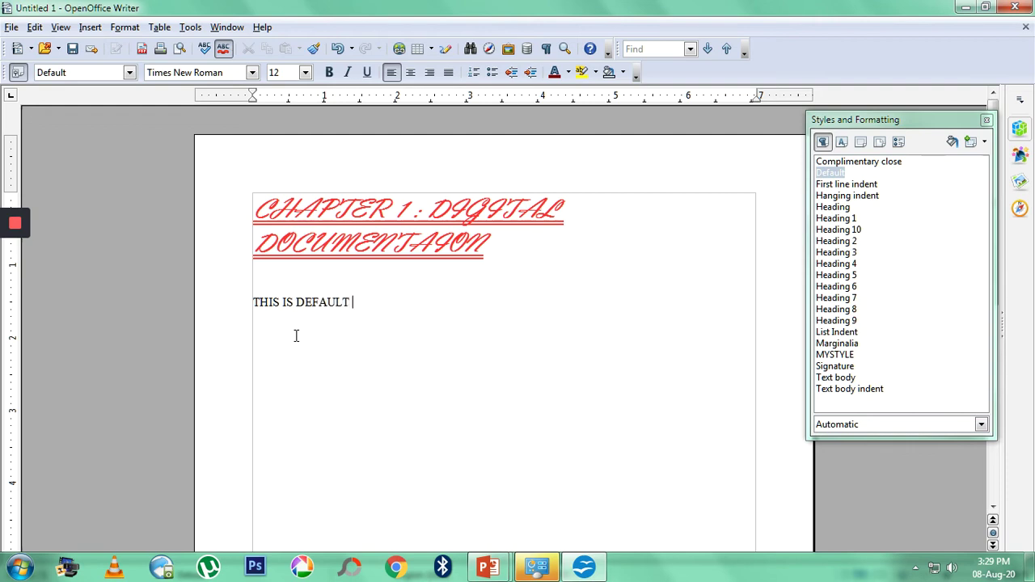
{"action": "type", "text": "STYLE"}
Pick up MYSTYLE from the chapter heading and apply it to the "THIS IS DEFAULT STYLE" line with Fill Format mode.
{"action": "left_click", "coordinate": [385, 206]}
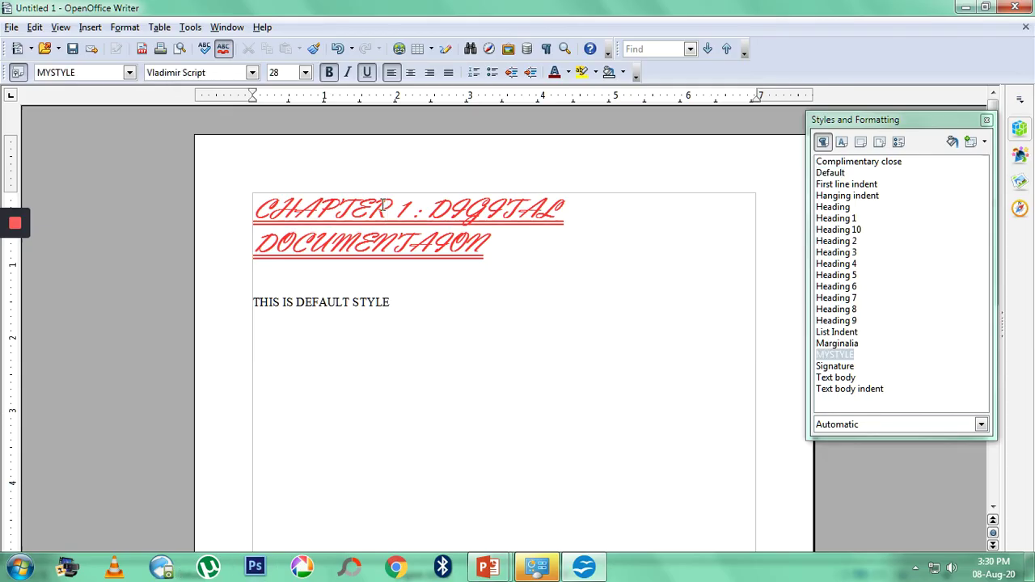
{"action": "left_click", "coordinate": [957, 142]}
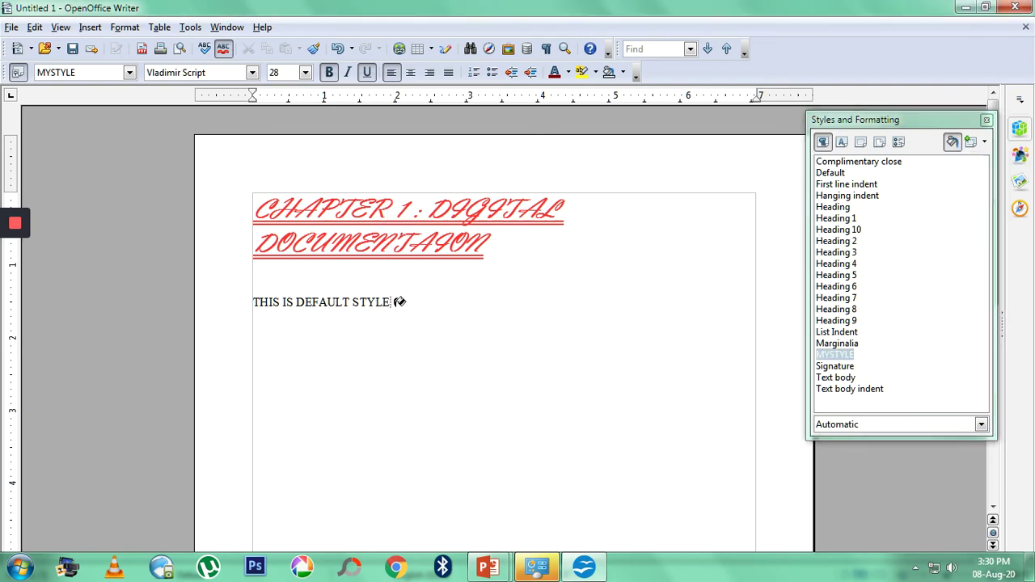
{"action": "left_click_drag", "start_coordinate": [400, 302], "coordinate": [279, 305]}
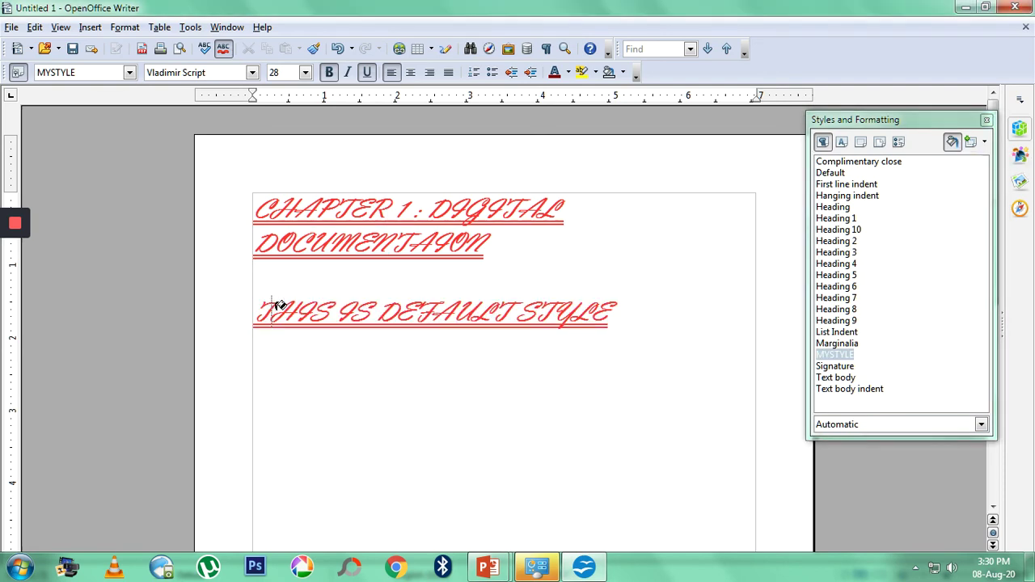
{"action": "left_click", "coordinate": [421, 329]}
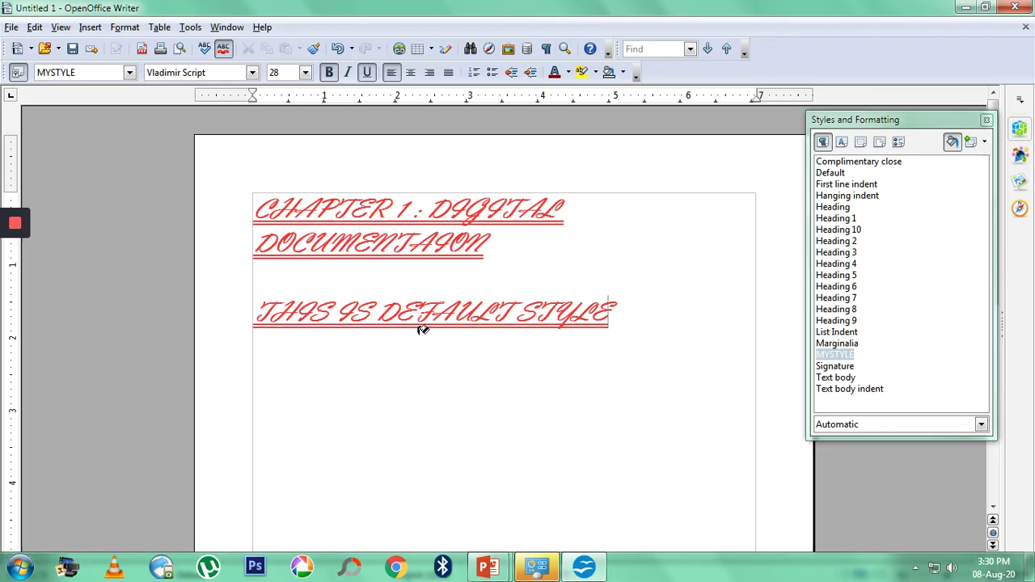